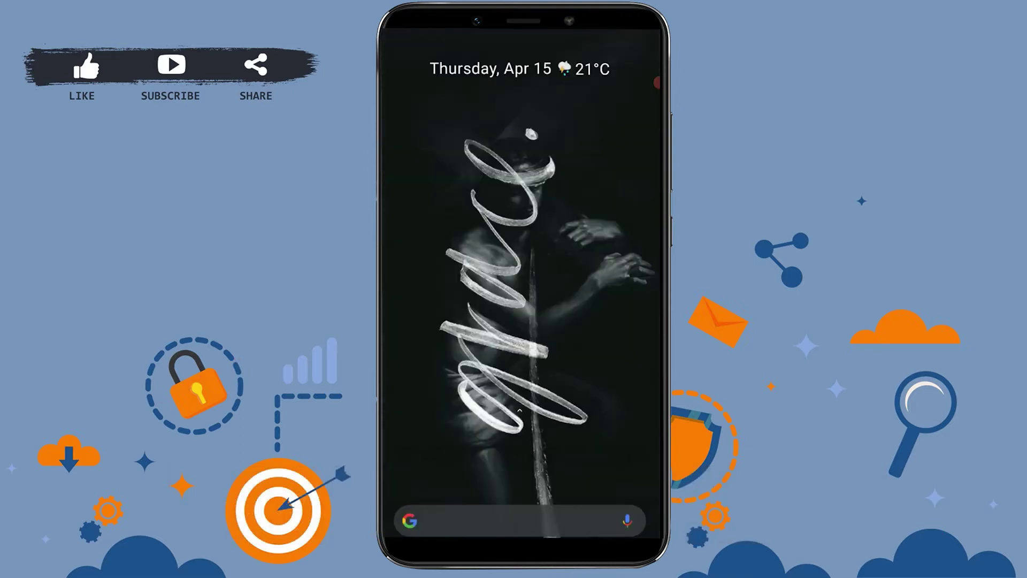
# Swipe up from the home screen to show the recent-apps overview and dock
pyautogui.moveTo(521, 546); pyautogui.dragTo(522, 337)
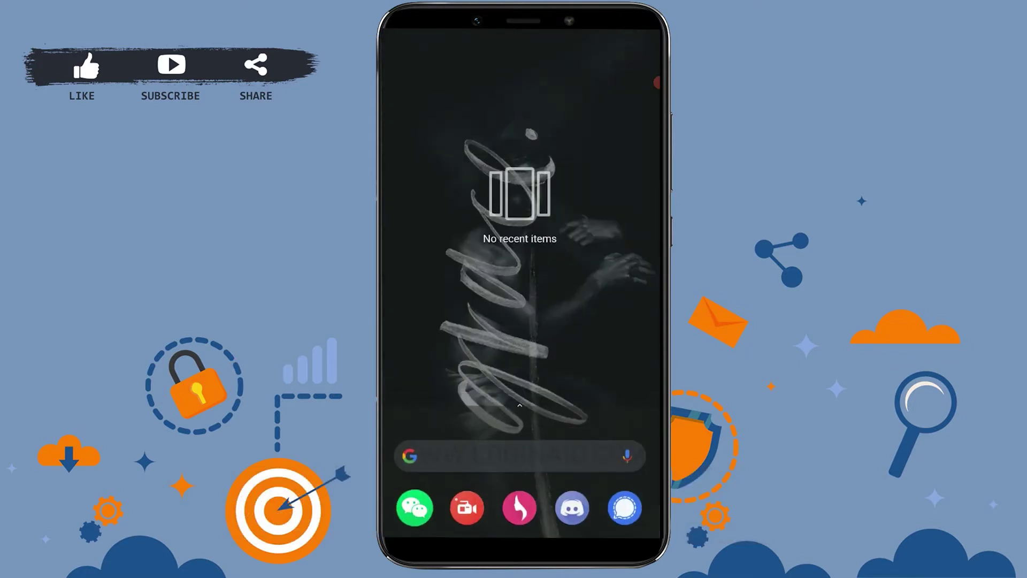
# Launch WeChat, view your personal QR code, then leave the QR code page
pyautogui.click(415, 508)
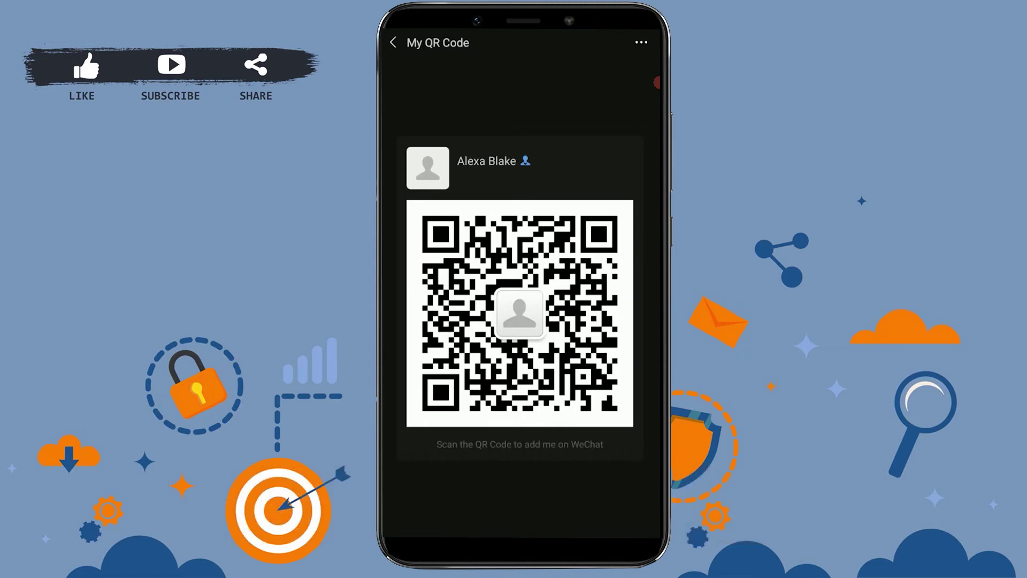
pyautogui.click(393, 43)
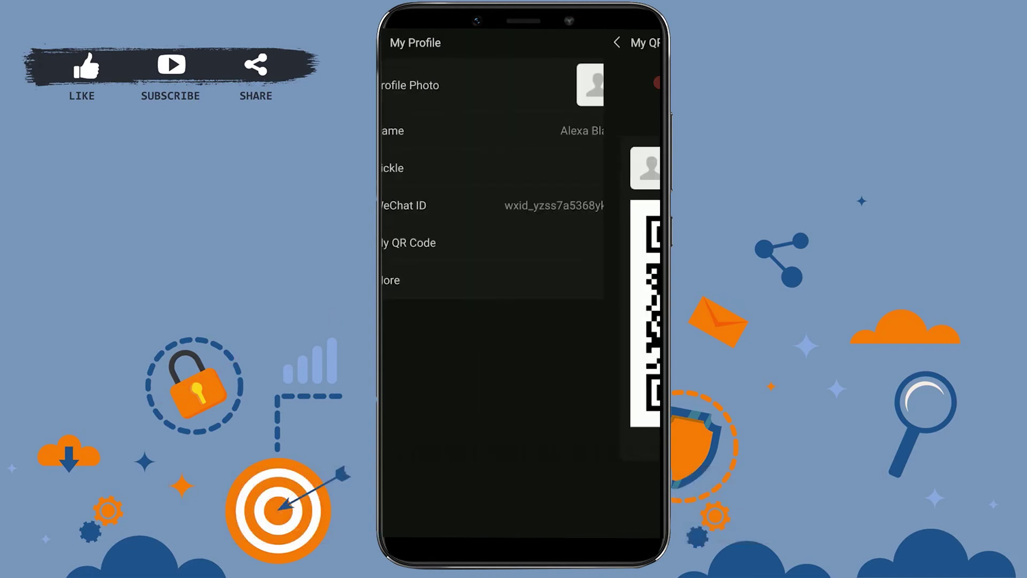
# Return to the profile overview, switch to Discover, and start Scan
pyautogui.click(393, 42)
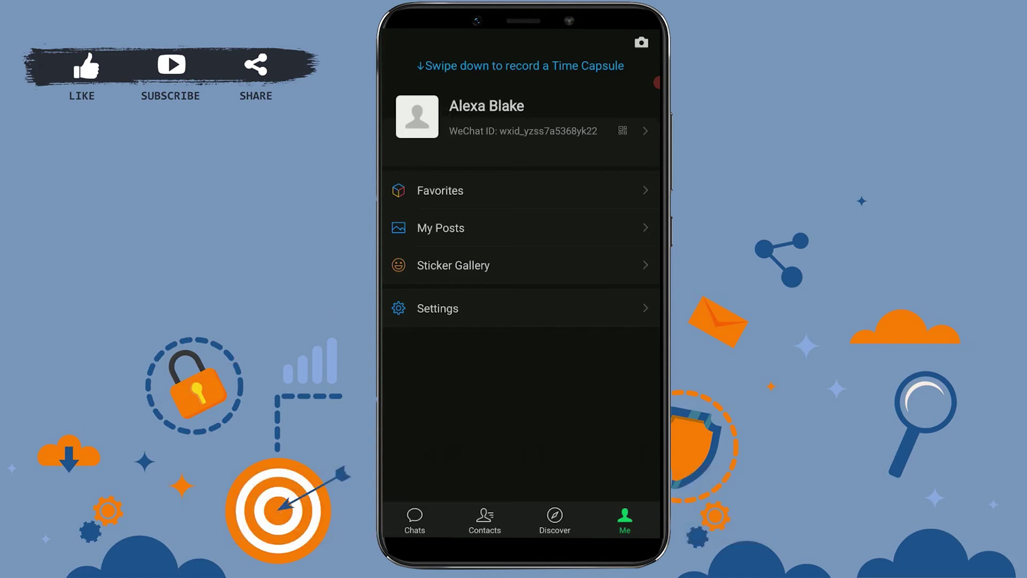
pyautogui.click(554, 520)
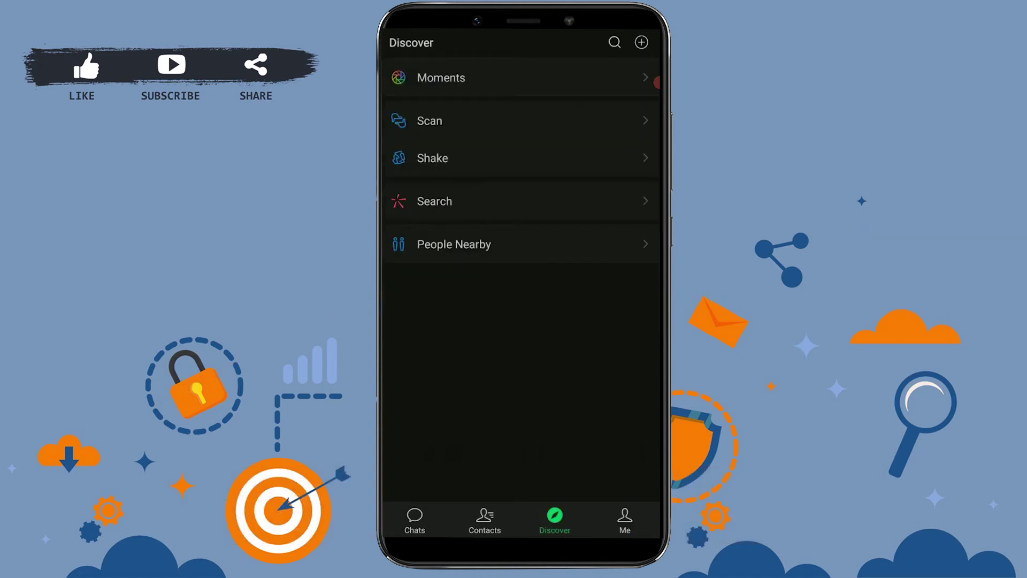
pyautogui.click(429, 121)
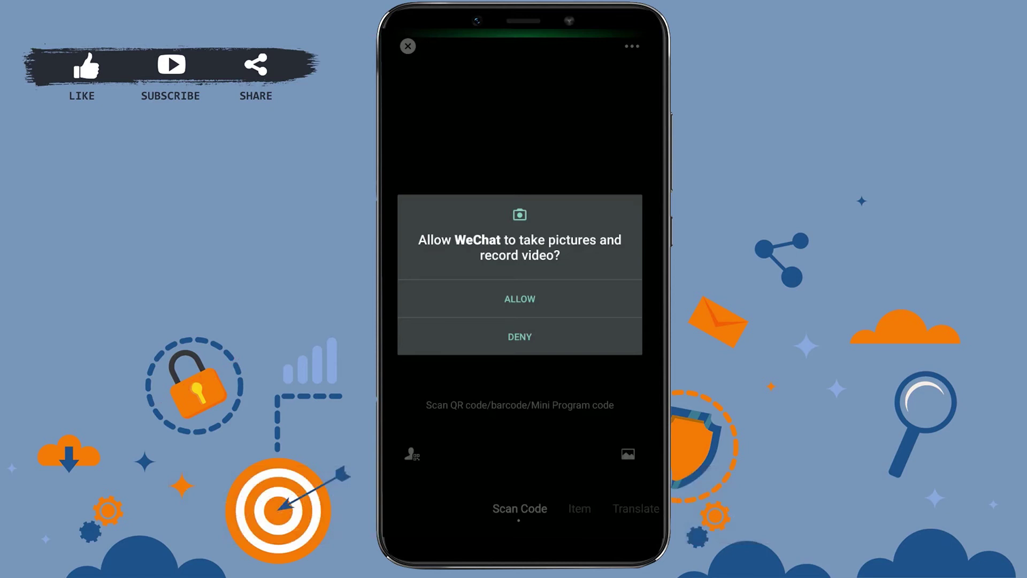
# Allow WeChat camera access, scan a QR code, then close the scanner
pyautogui.click(519, 299)
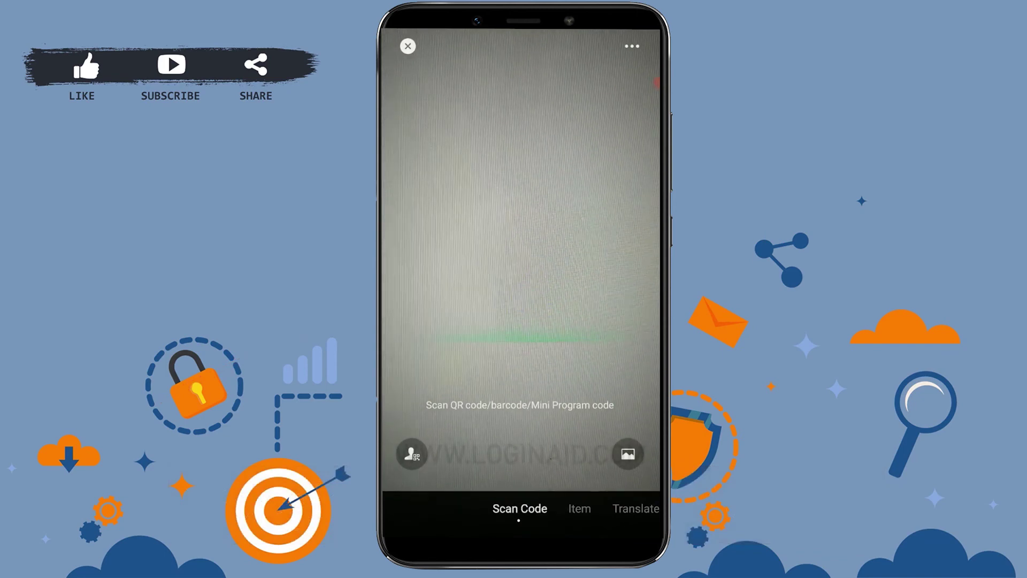
pyautogui.press('Escape')
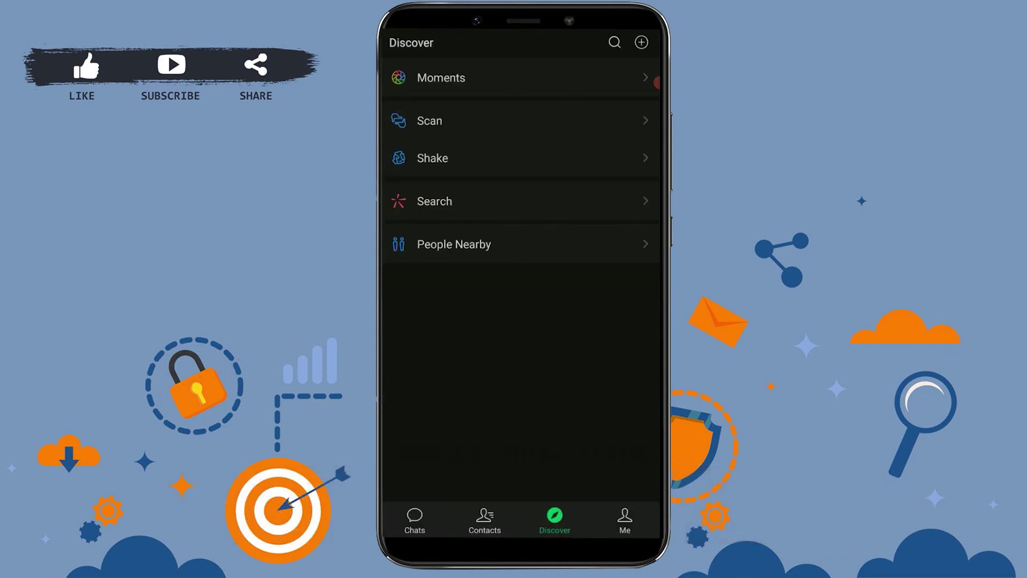